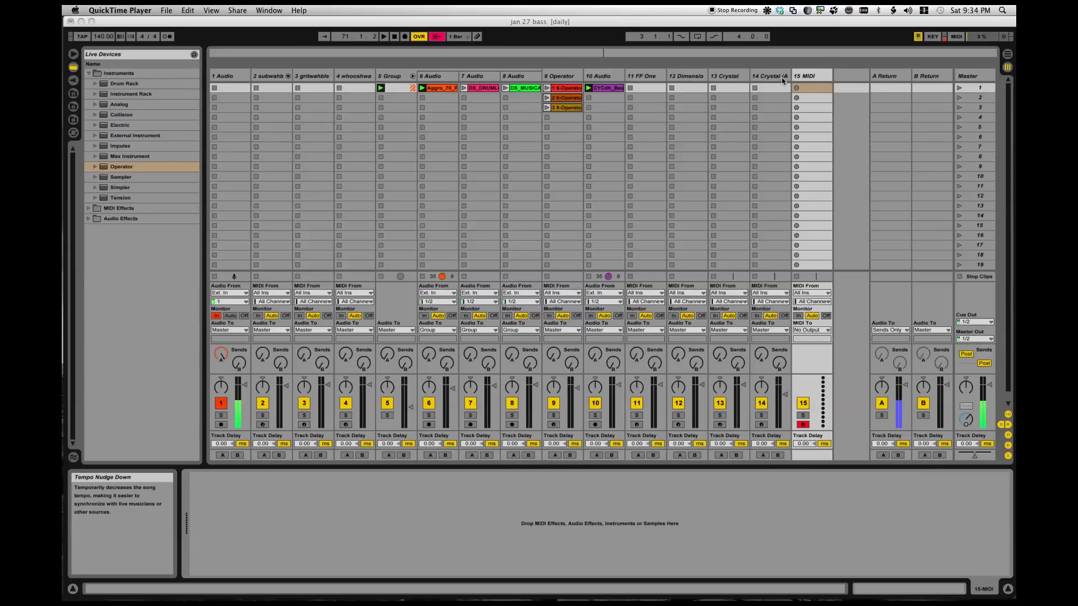
# Step: Focus Live, open and dismiss the track options menu, and select the empty 15 MIDI track
pyautogui.click(781, 78)
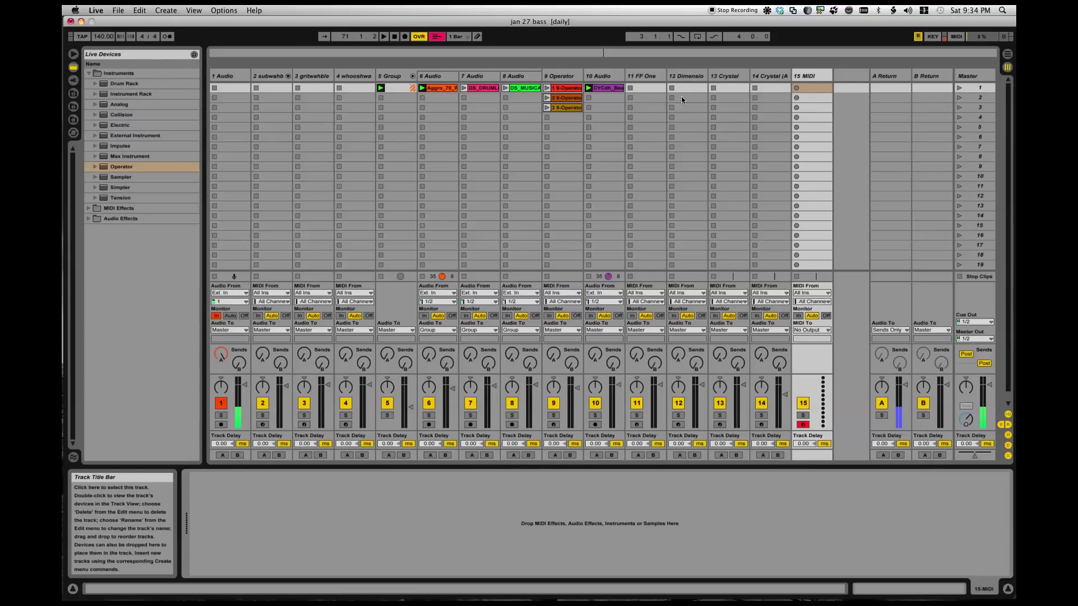
pyautogui.click(782, 78)
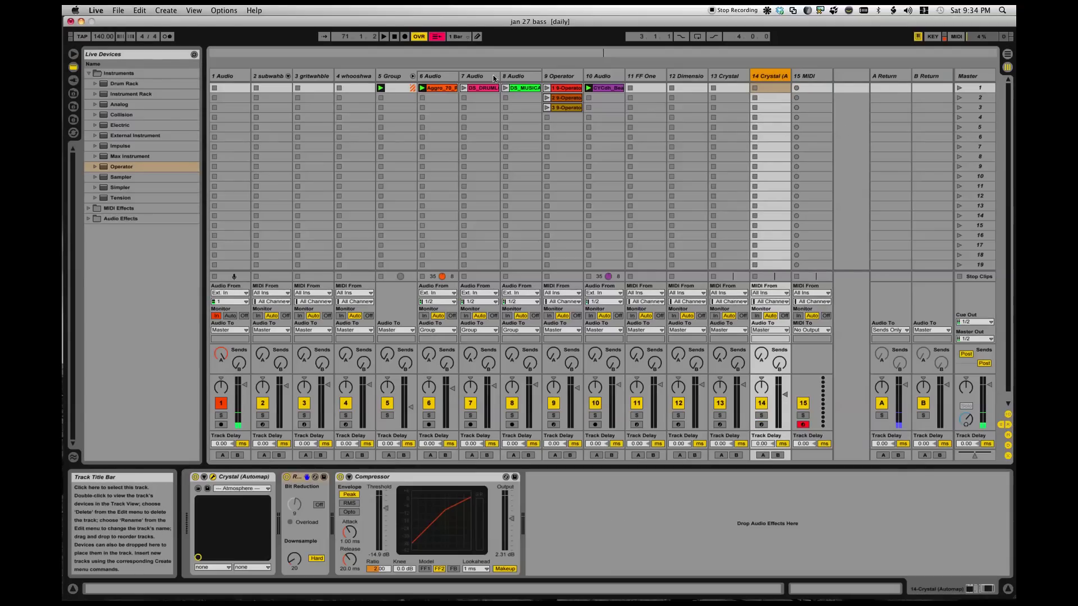
pyautogui.keyDown('shift'); pyautogui.click(243, 78); pyautogui.keyUp('shift')
pyautogui.rightClick(242, 78)
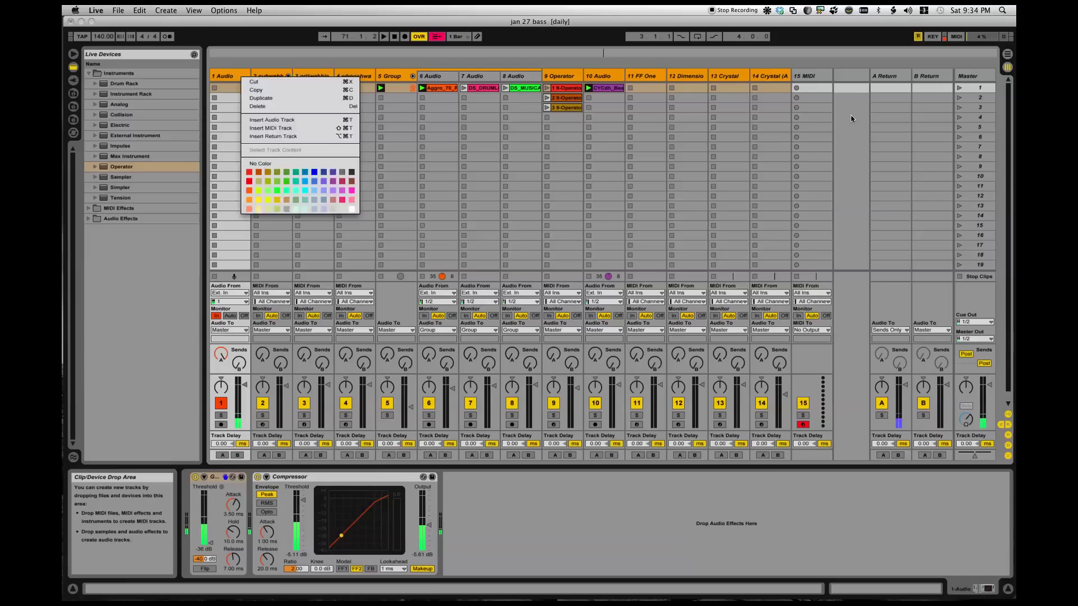
pyautogui.click(836, 87)
pyautogui.click(813, 78)
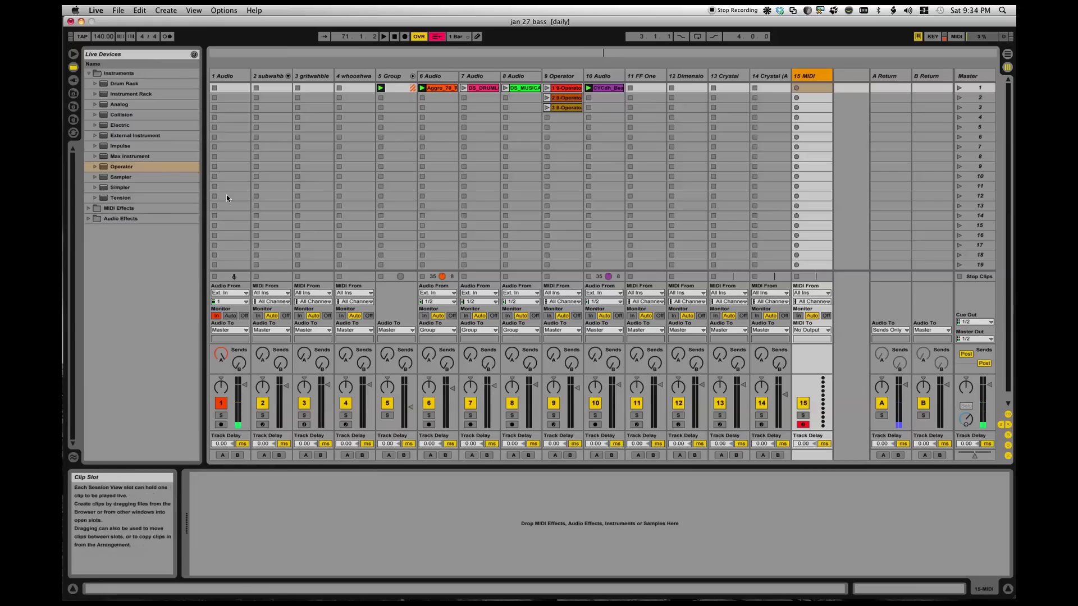
# Step: Drag Operator from the browser onto the 15 MIDI track and switch oscillator B off
pyautogui.click(105, 168)
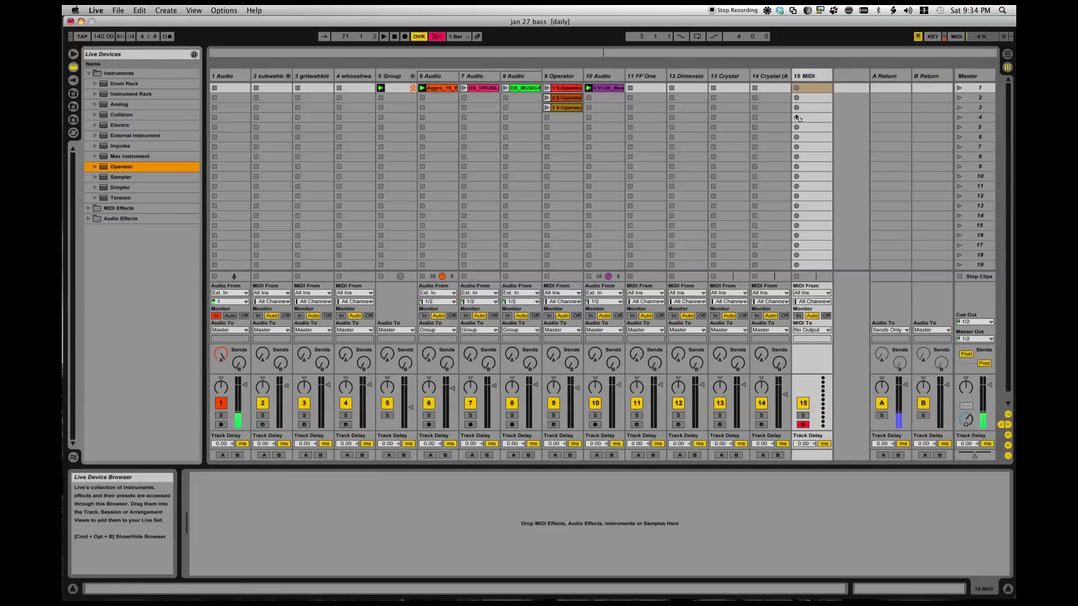
pyautogui.moveTo(815, 91); pyautogui.dragTo(813, 90)
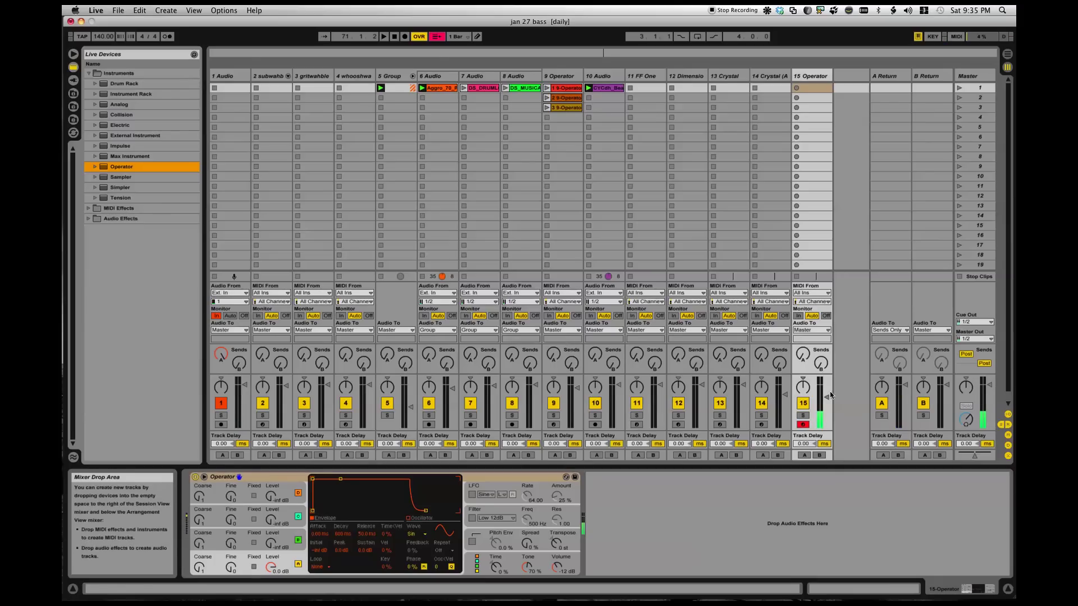
pyautogui.click(846, 401)
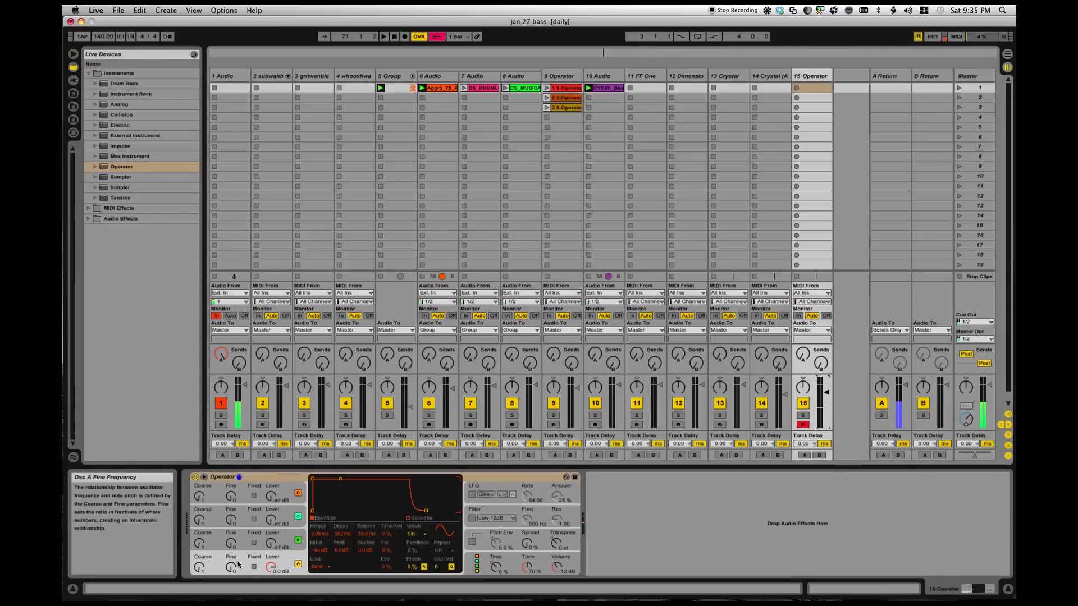
pyautogui.click(297, 539)
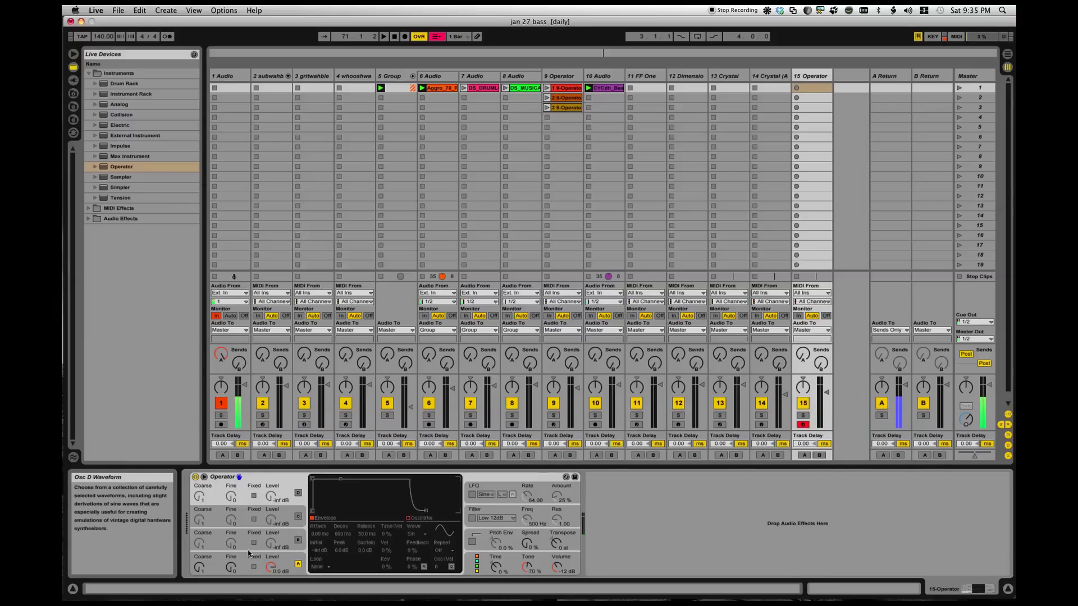
# Step: Add Spectrum after Operator, re-enable oscillator B, and raise its level to about -12 dB
pyautogui.click(88, 219)
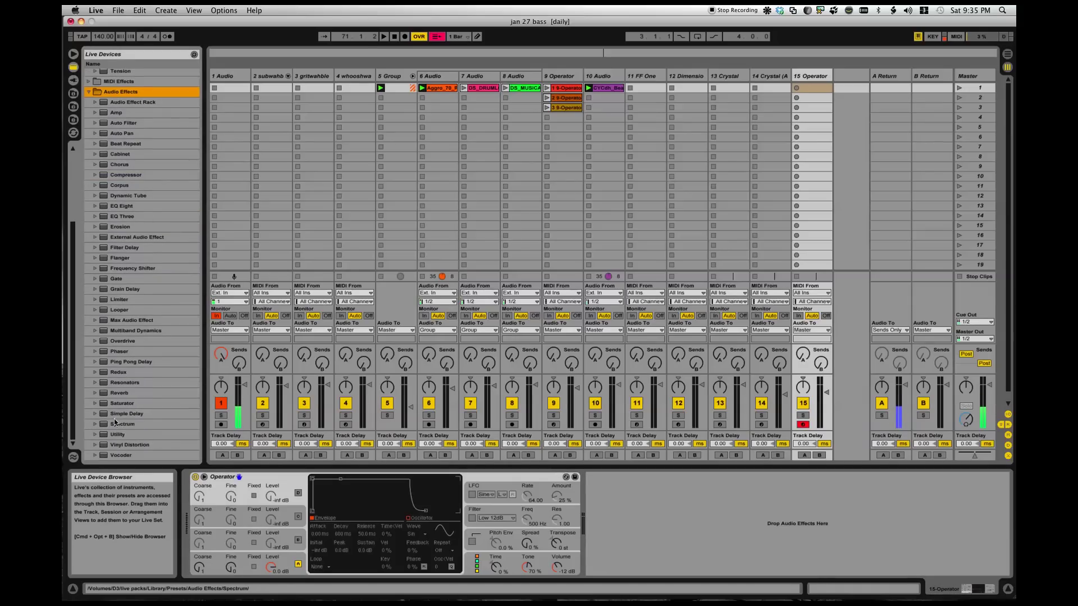
pyautogui.moveTo(116, 423); pyautogui.dragTo(696, 505)
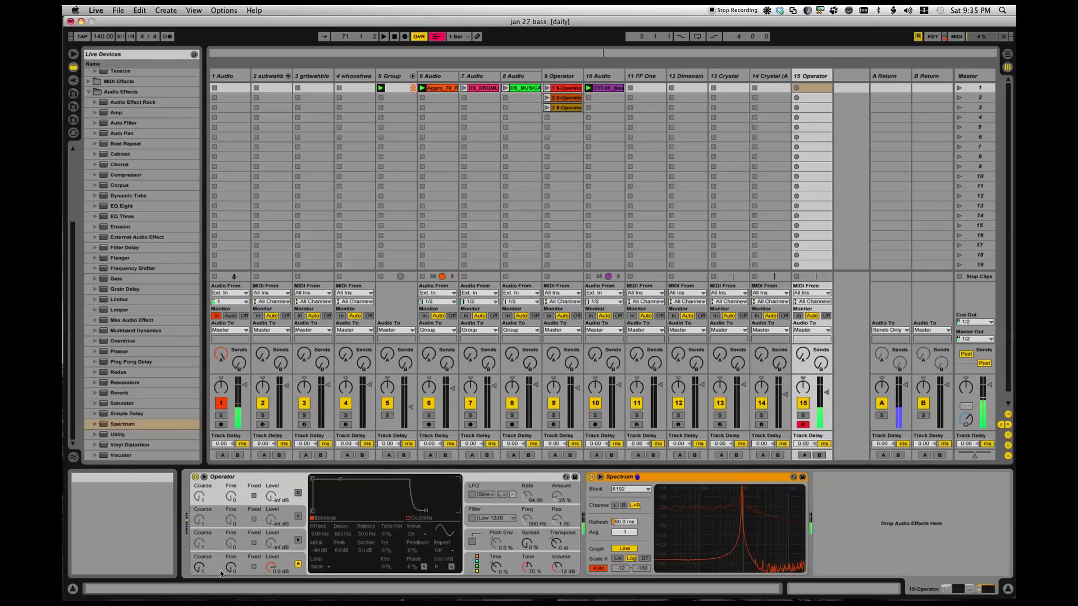
pyautogui.click(298, 540)
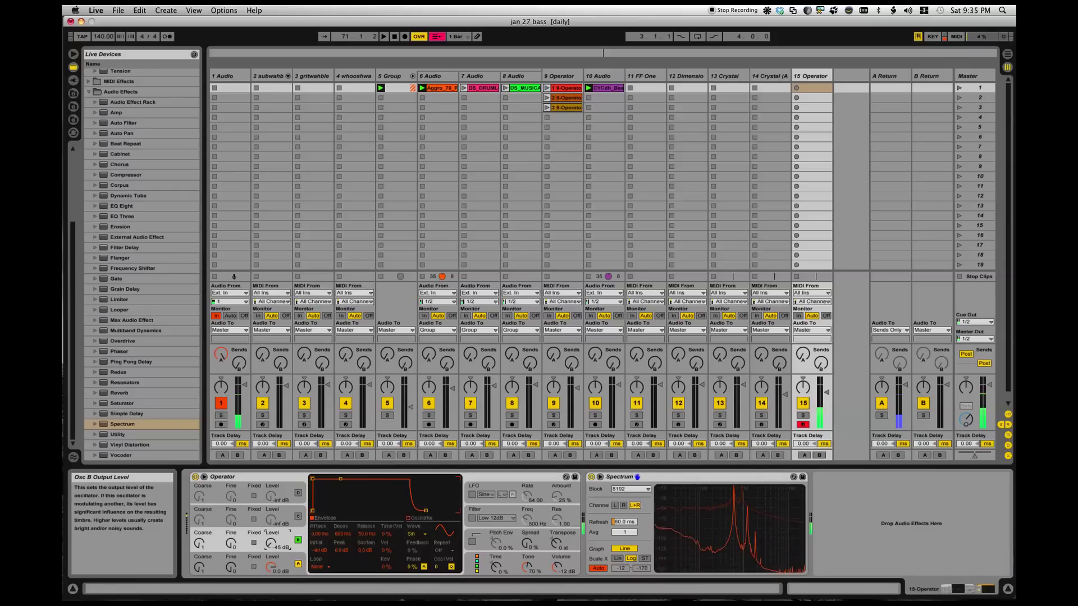
pyautogui.moveTo(271, 544); pyautogui.dragTo(266, 530)
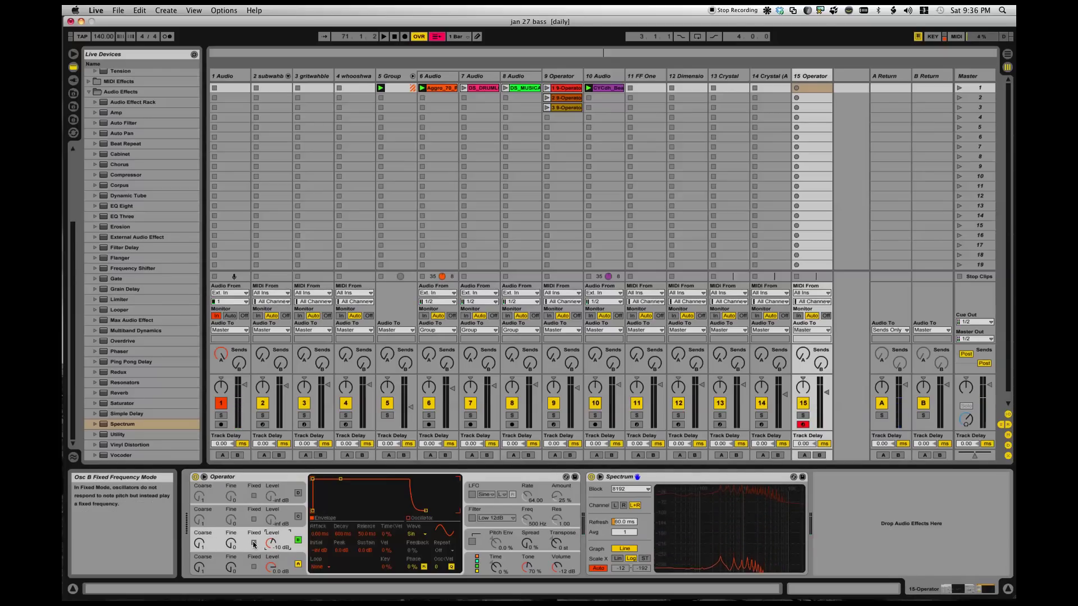
# Step: Put oscillator B in fixed mode at -4.1 dB and sweep its frequency to 2.00 kHz
pyautogui.click(254, 545)
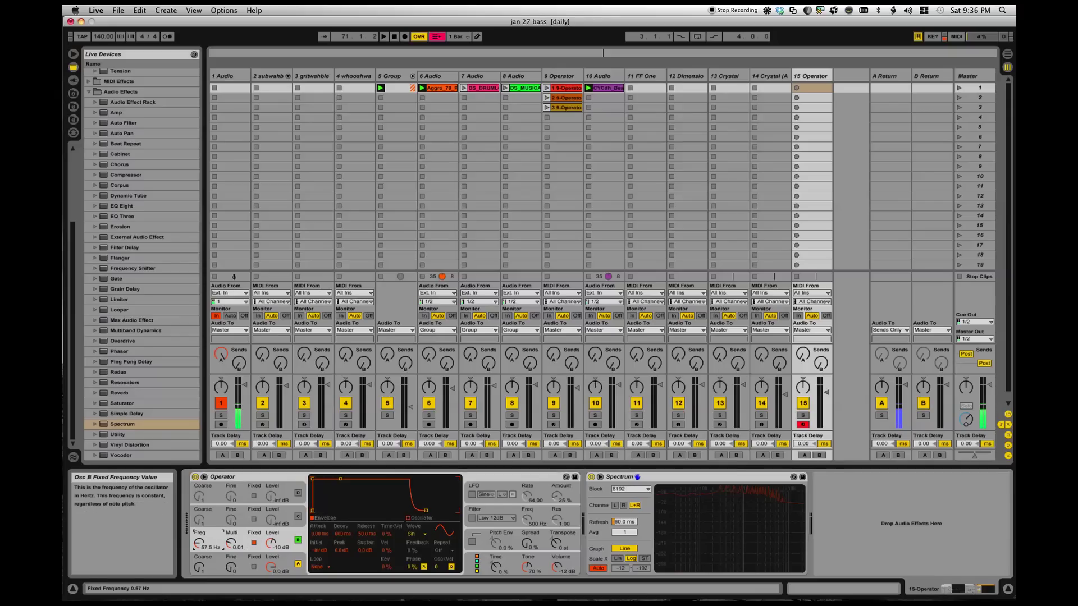
pyautogui.moveTo(198, 544); pyautogui.dragTo(200, 543)
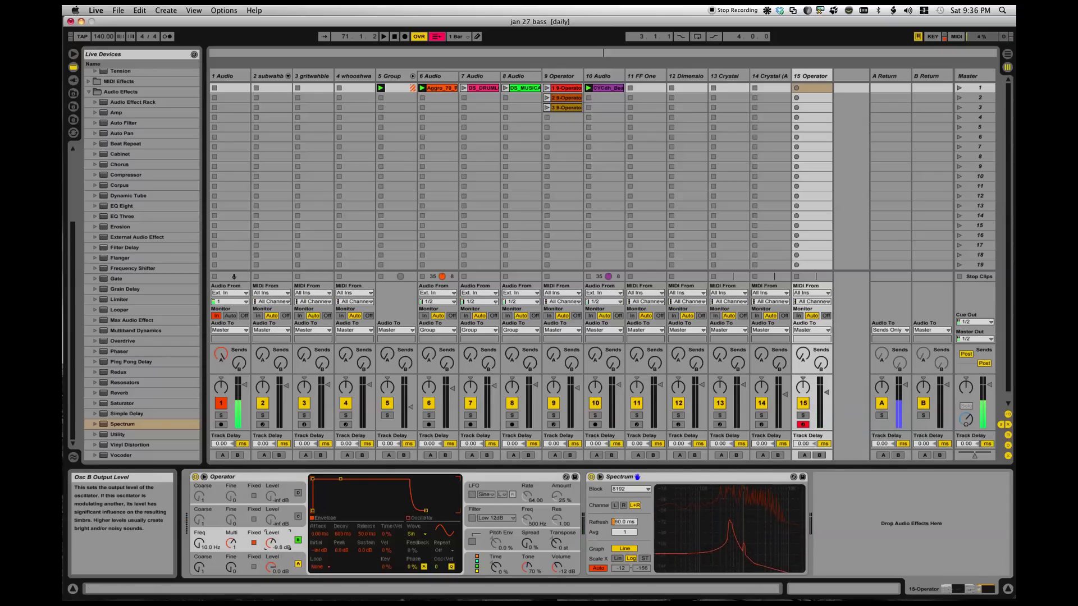
pyautogui.moveTo(271, 544); pyautogui.dragTo(271, 522)
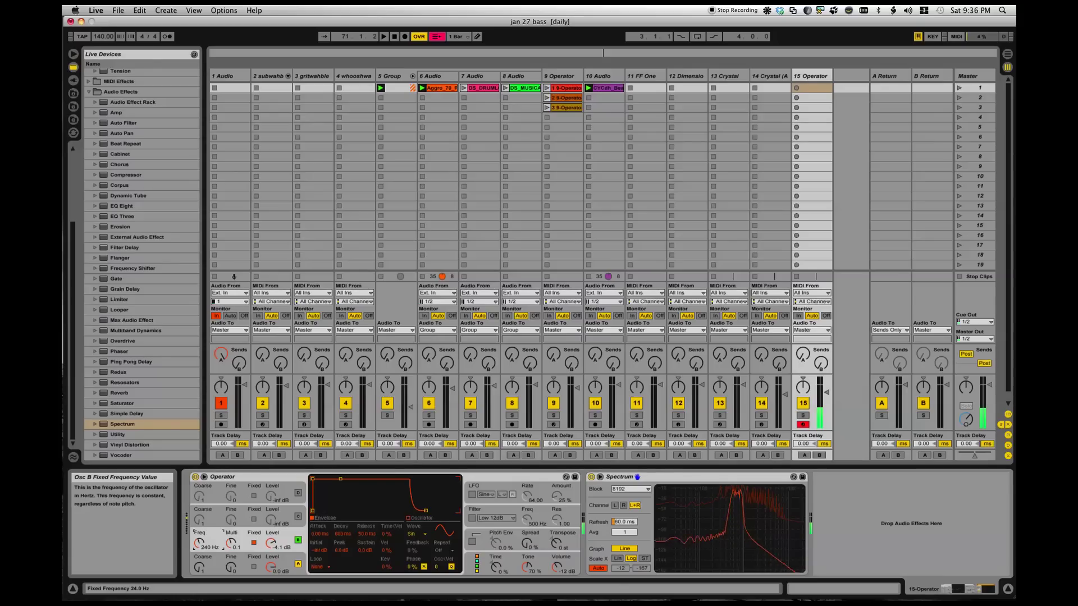
pyautogui.moveTo(205, 543); pyautogui.dragTo(205, 552)
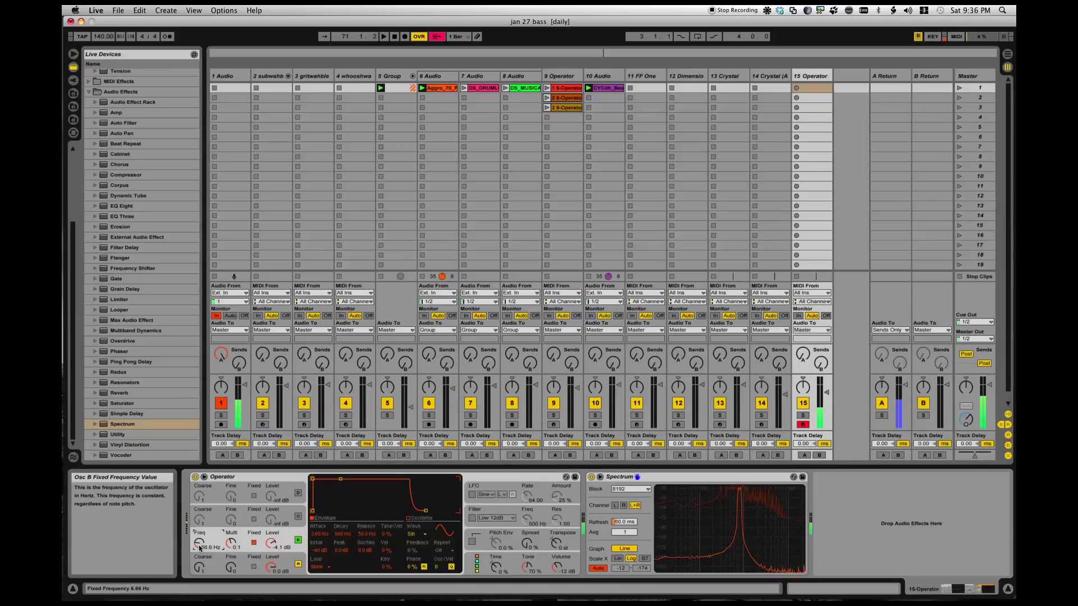
pyautogui.moveTo(199, 545); pyautogui.dragTo(198, 539)
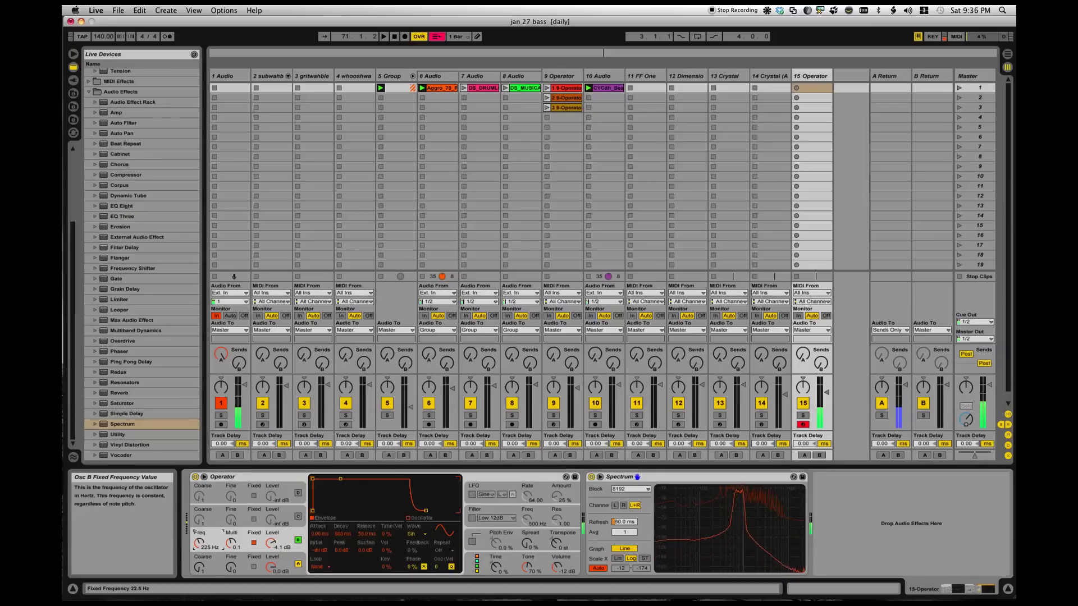
pyautogui.moveTo(199, 545); pyautogui.dragTo(199, 539)
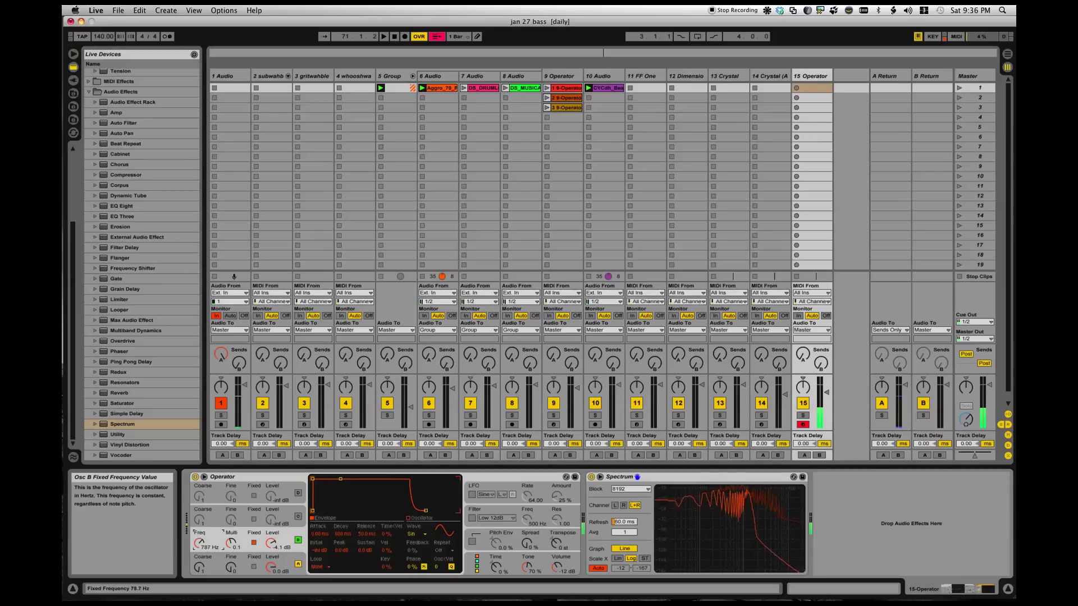
pyautogui.moveTo(200, 544); pyautogui.dragTo(202, 536)
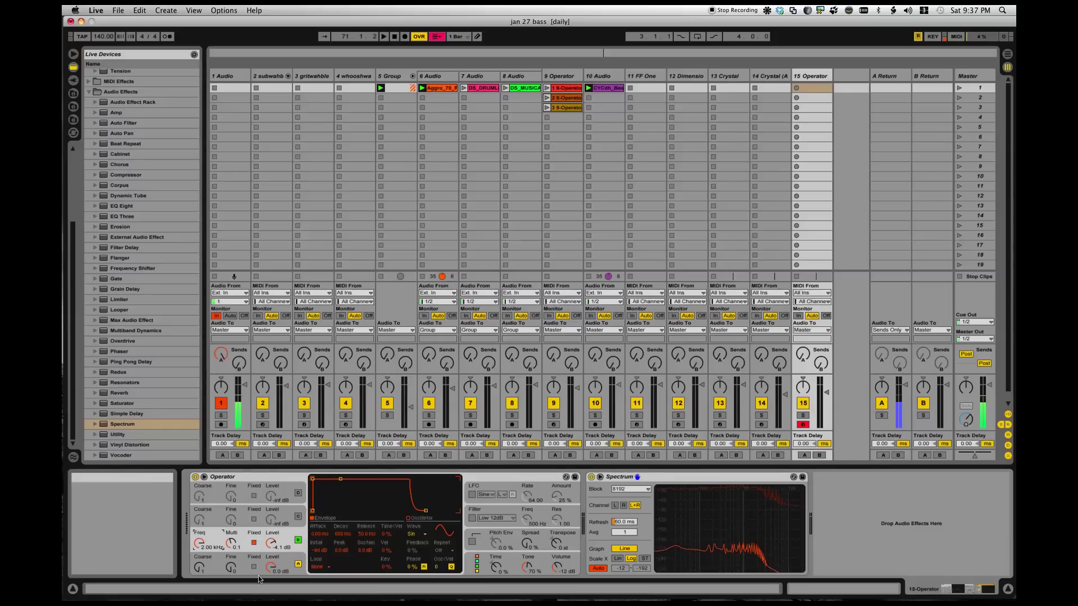
# Step: Undo oscillator B's fixed-frequency mode and try coarse ratios 1, 6 and 7
pyautogui.hotkey('ctrl', 'z')
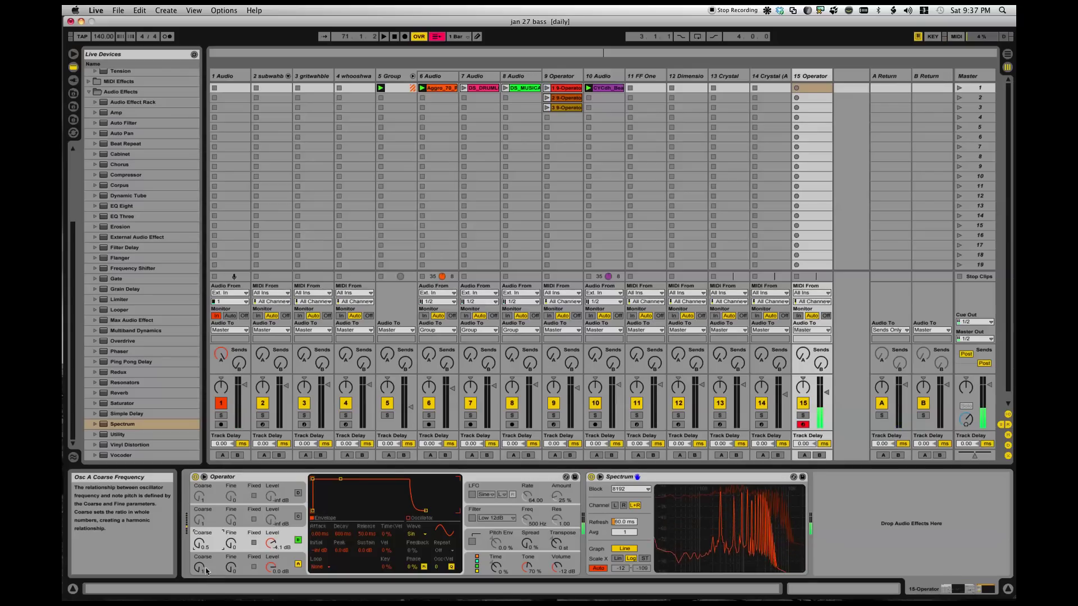
pyautogui.moveTo(200, 544); pyautogui.dragTo(199, 538)
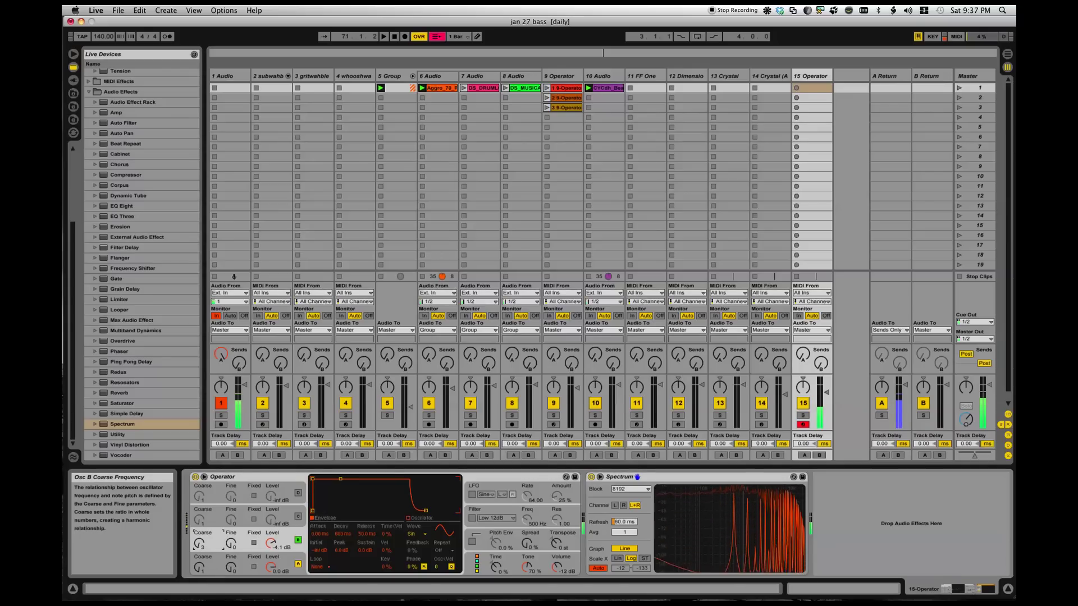
pyautogui.moveTo(200, 544); pyautogui.dragTo(213, 547)
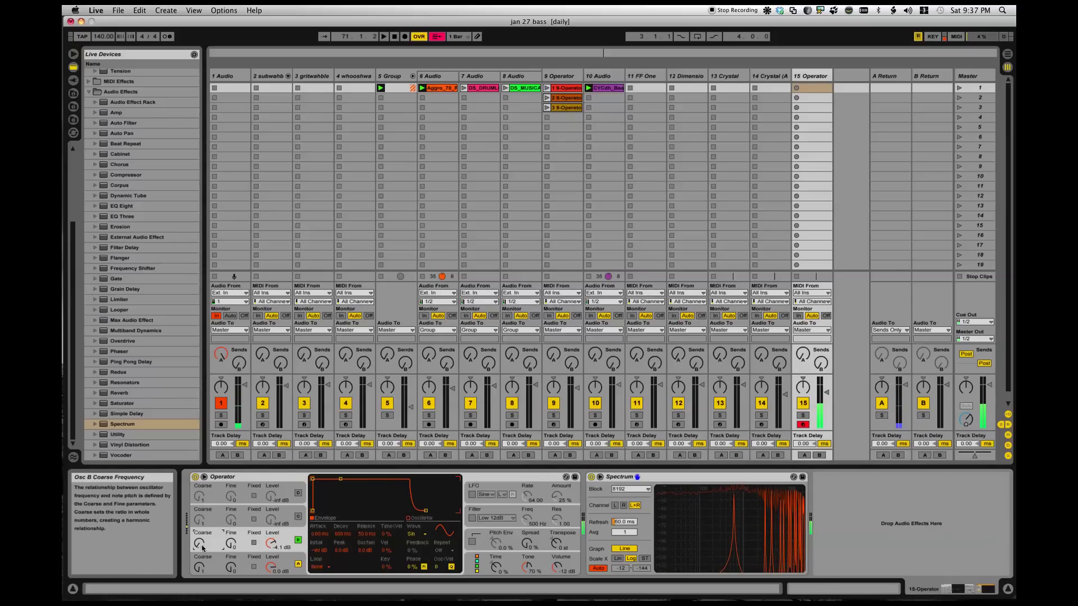
pyautogui.moveTo(199, 544); pyautogui.dragTo(199, 538)
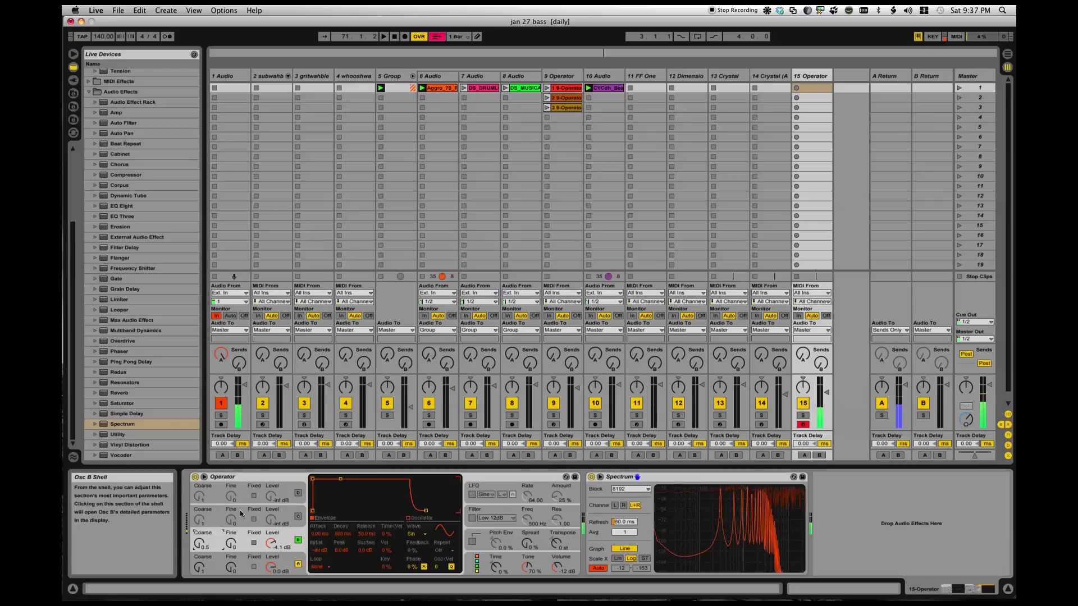
# Step: Try coarse ratio 2, then detune oscillator B's fine ratio to 3 and beyond for inharmonic spread
pyautogui.moveTo(202, 545)
pyautogui.mouseDown()
pyautogui.moveTo(202, 535)
pyautogui.moveTo(202, 561)
pyautogui.mouseUp()
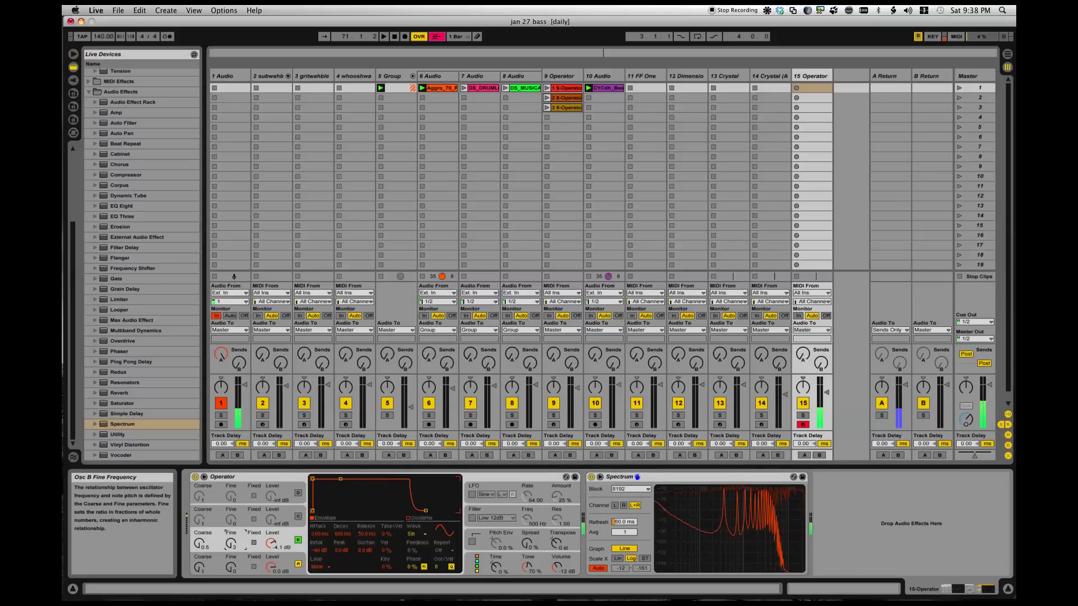
pyautogui.moveTo(207, 542); pyautogui.dragTo(207, 529)
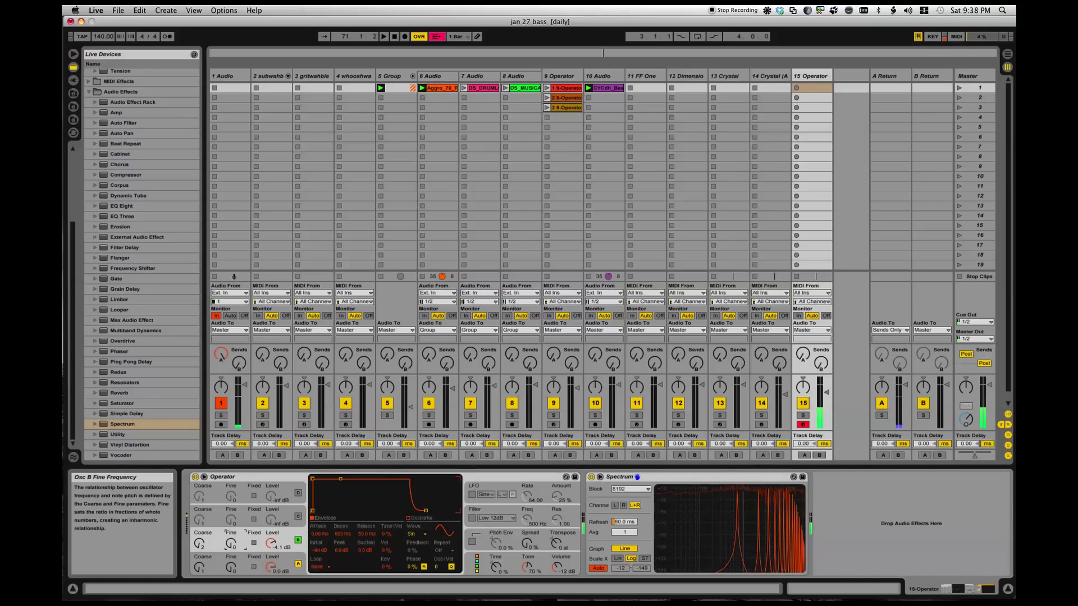
pyautogui.moveTo(230, 544); pyautogui.dragTo(230, 539)
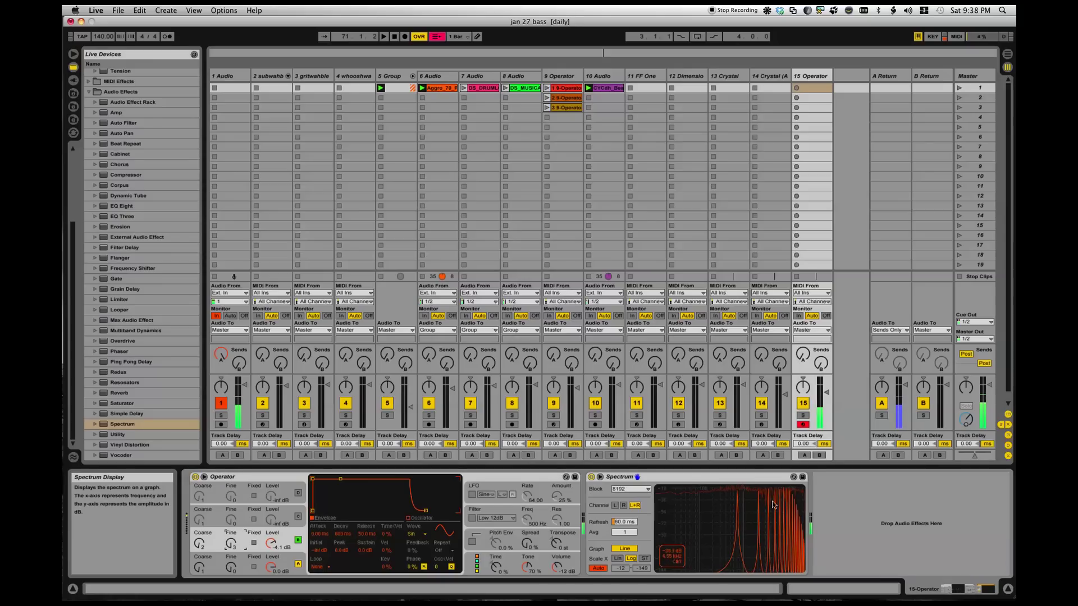
pyautogui.moveTo(231, 544)
pyautogui.mouseDown()
pyautogui.moveTo(231, 531)
pyautogui.moveTo(199, 551)
pyautogui.moveTo(231, 560)
pyautogui.mouseUp()
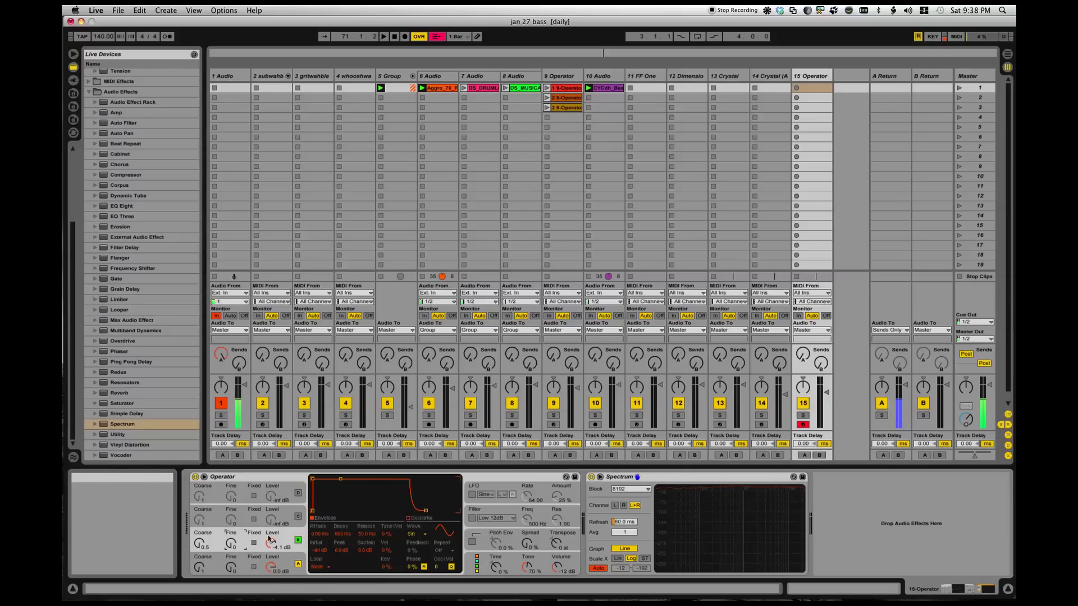
# Step: Set oscillator B coarse to 7, re-enable Fixed, and sweep frequency from 37.2 Hz to 1.00 kHz
pyautogui.click(240, 569)
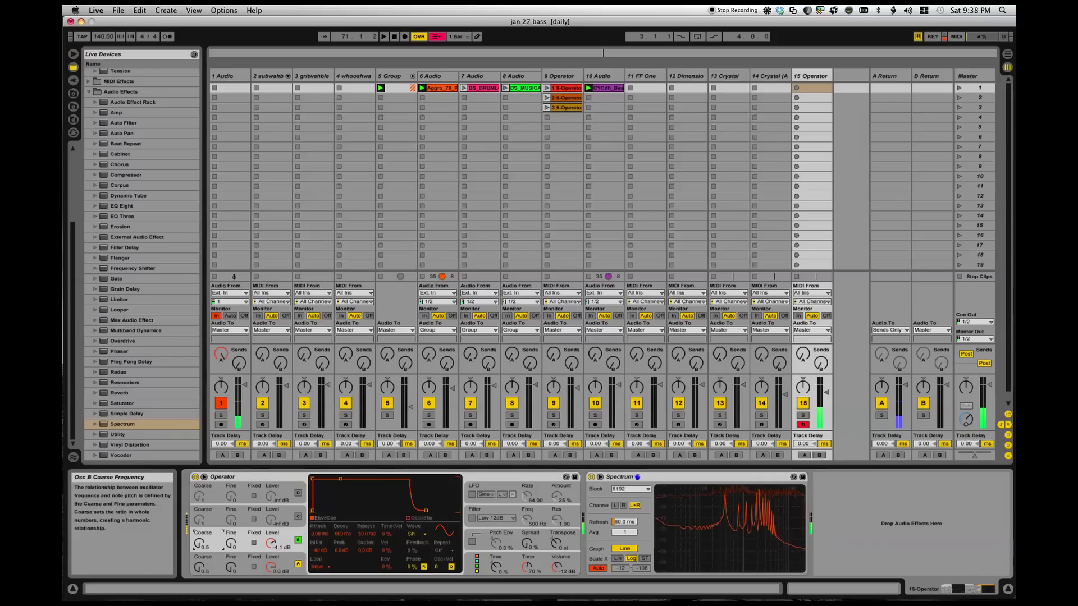
pyautogui.moveTo(201, 547)
pyautogui.mouseDown()
pyautogui.moveTo(201, 514)
pyautogui.moveTo(232, 531)
pyautogui.moveTo(232, 513)
pyautogui.moveTo(200, 556)
pyautogui.mouseUp()
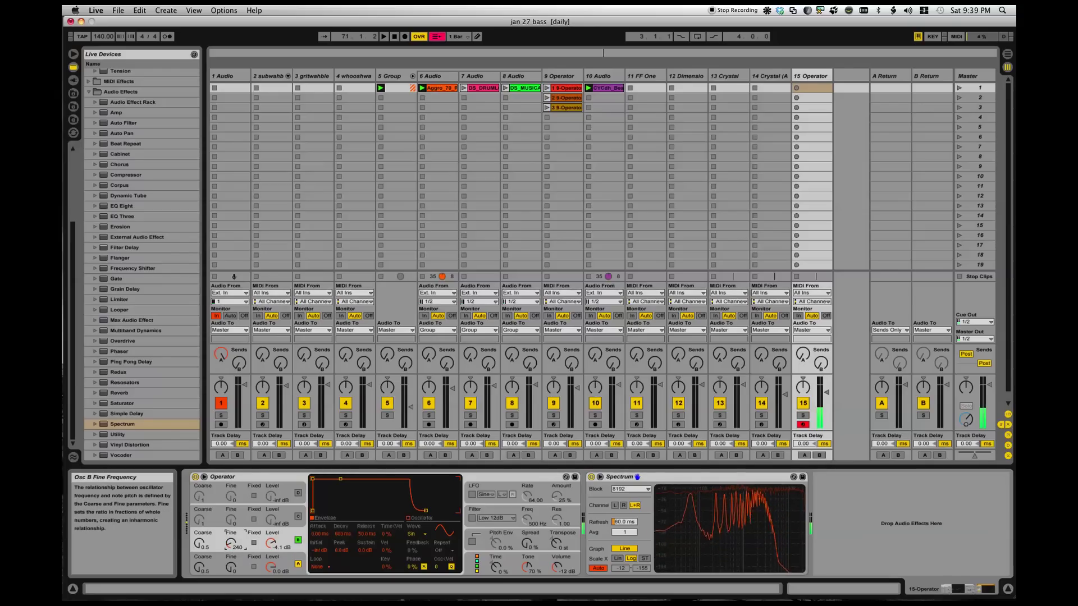
pyautogui.click(253, 544)
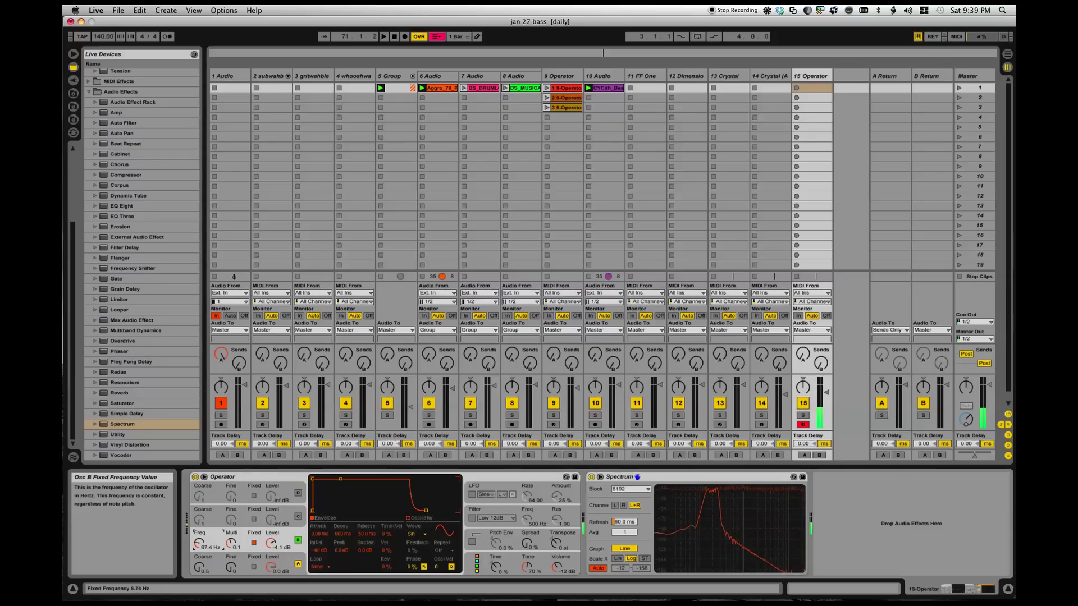
pyautogui.moveTo(199, 544); pyautogui.dragTo(199, 557)
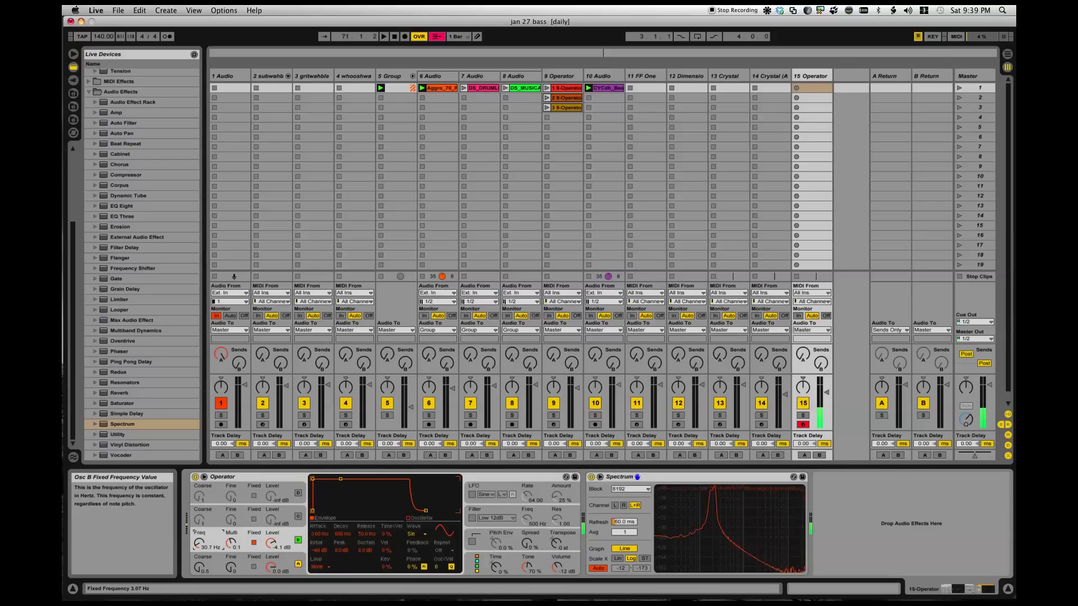
pyautogui.moveTo(199, 544); pyautogui.dragTo(199, 530)
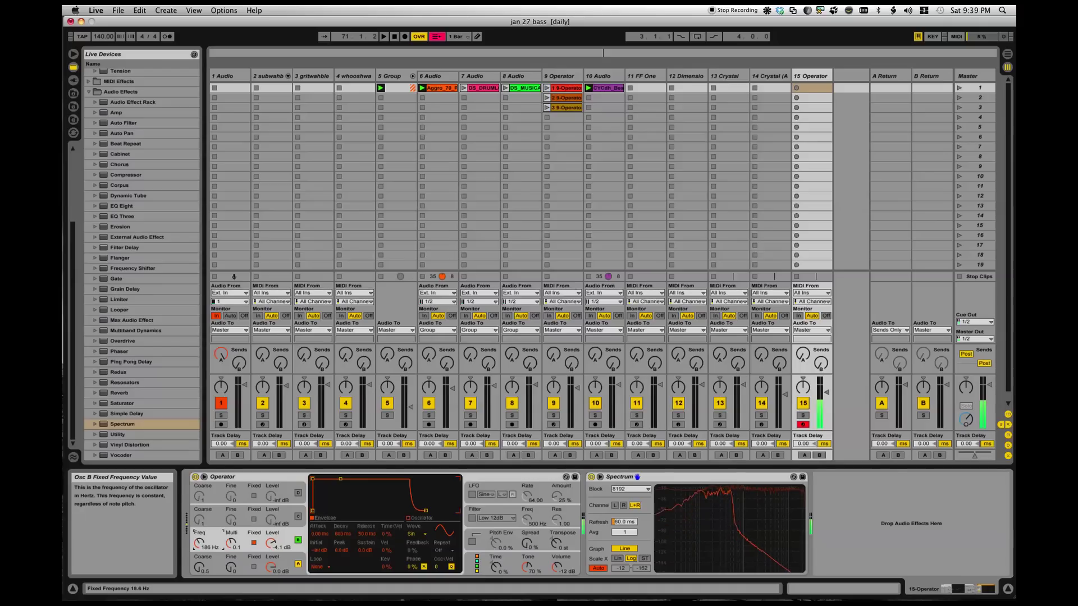
pyautogui.moveTo(199, 545)
pyautogui.mouseDown()
pyautogui.moveTo(199, 522)
pyautogui.moveTo(199, 535)
pyautogui.mouseUp()
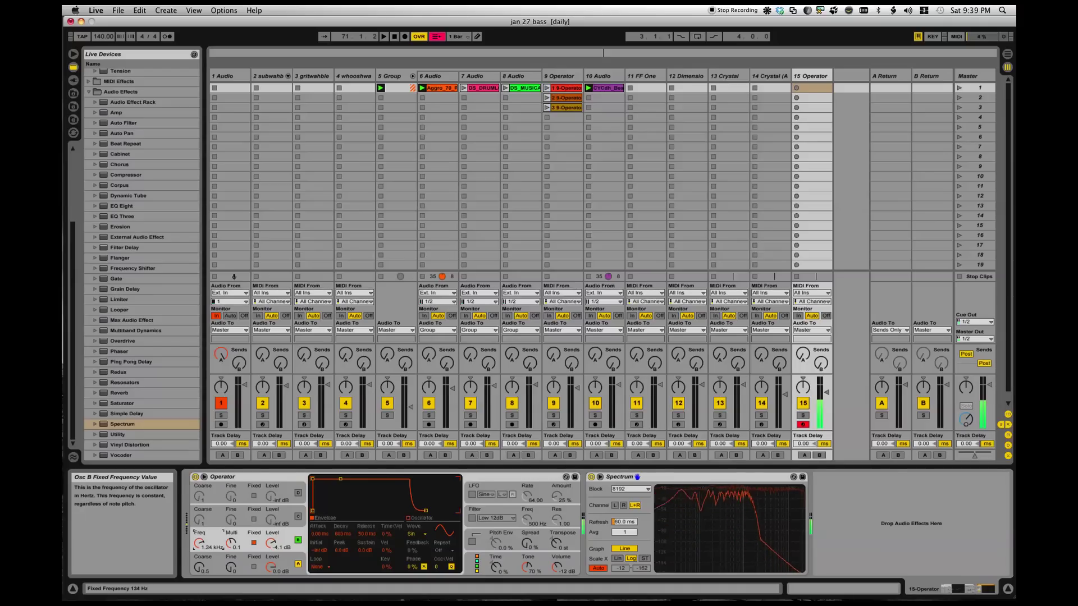